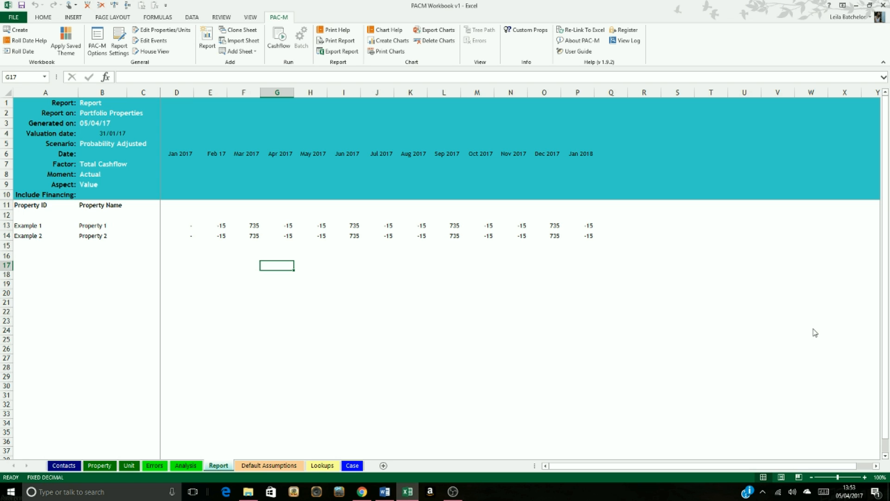
Step: Switch to the Analysis sheet
left_click(188, 465)
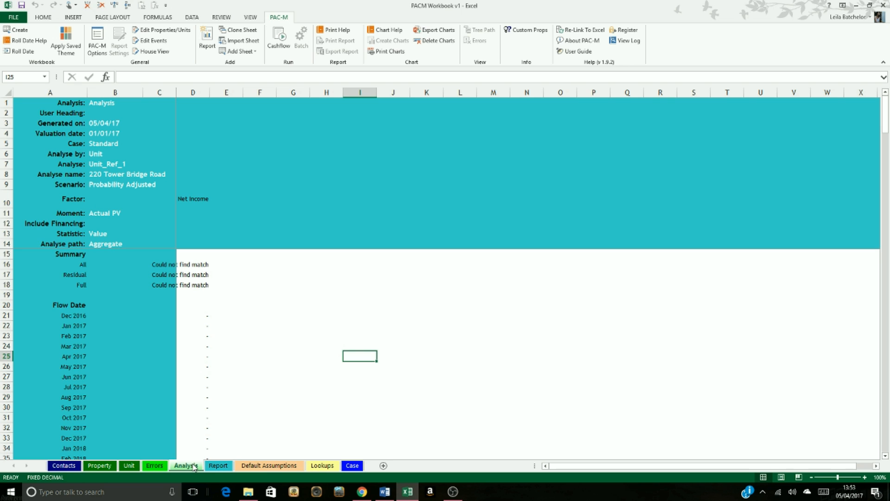
left_click(200, 42)
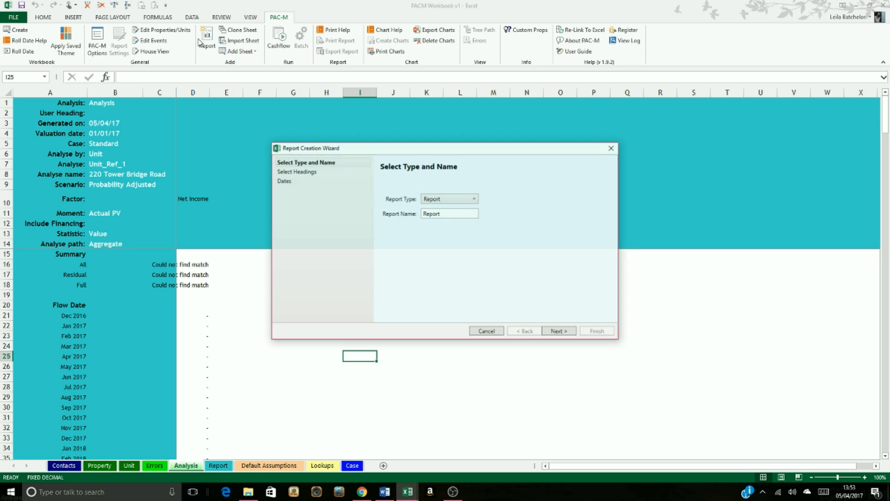
left_click(429, 199)
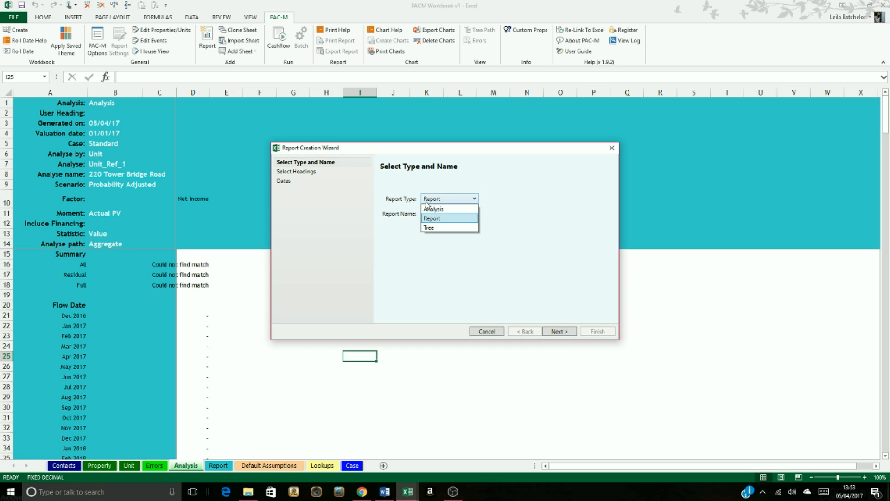
left_click(448, 211)
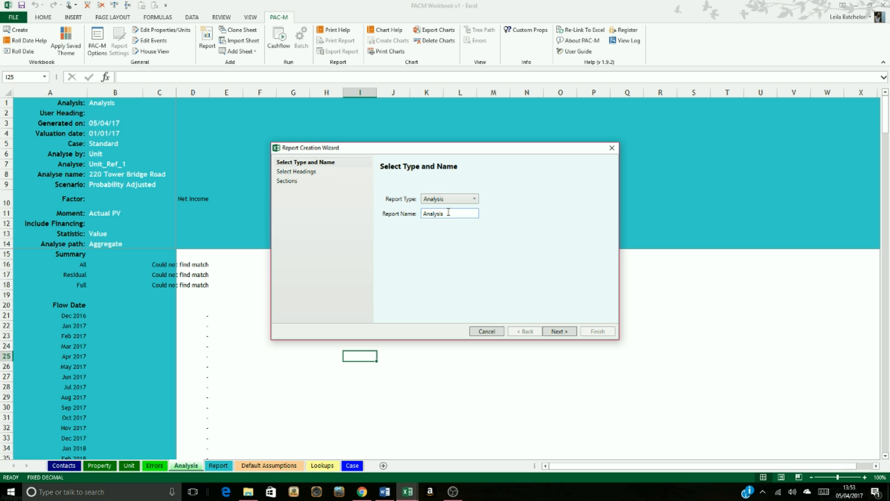
left_click(567, 331)
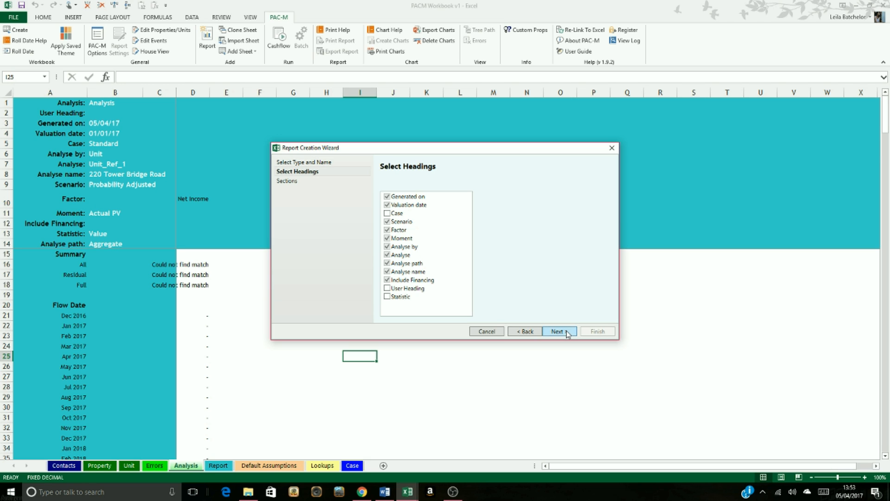
left_click(571, 331)
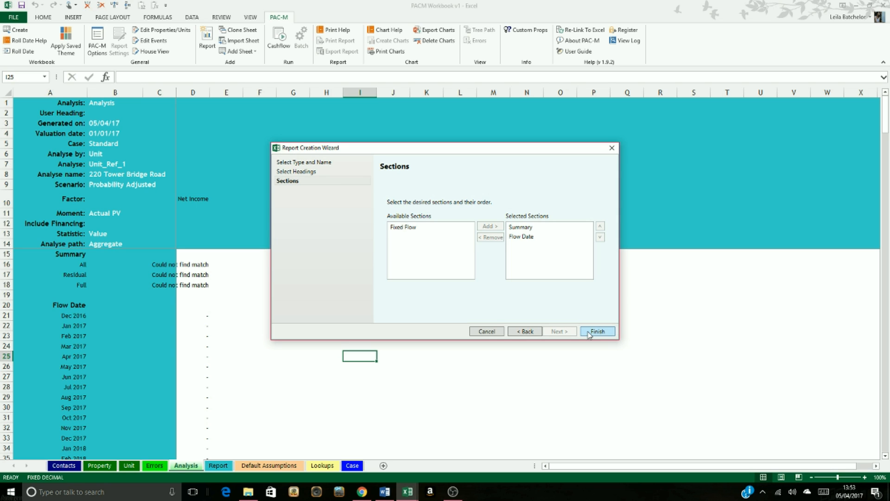
left_click(611, 147)
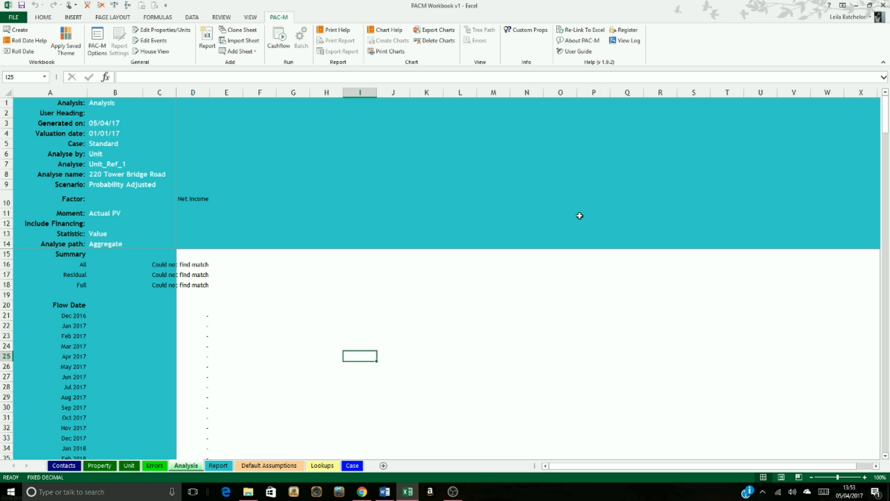
left_click_drag(56, 317, 73, 386)
left_click(323, 364)
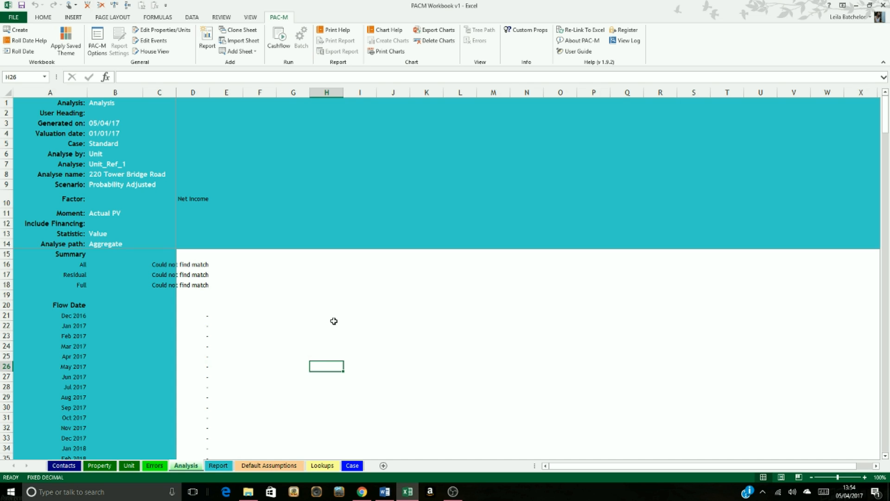
Step: Choose the property Example 1 as the asset to analyse in cell D7 of the Analyse row
left_click(6, 163)
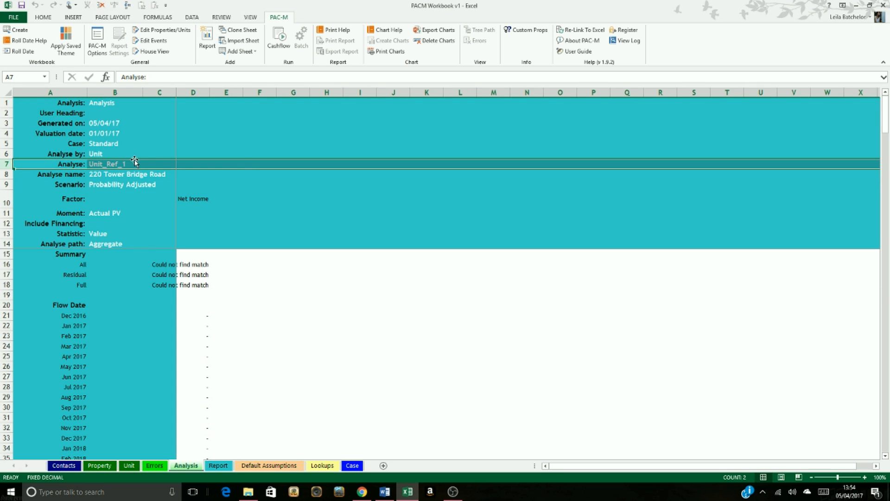
left_click(202, 163)
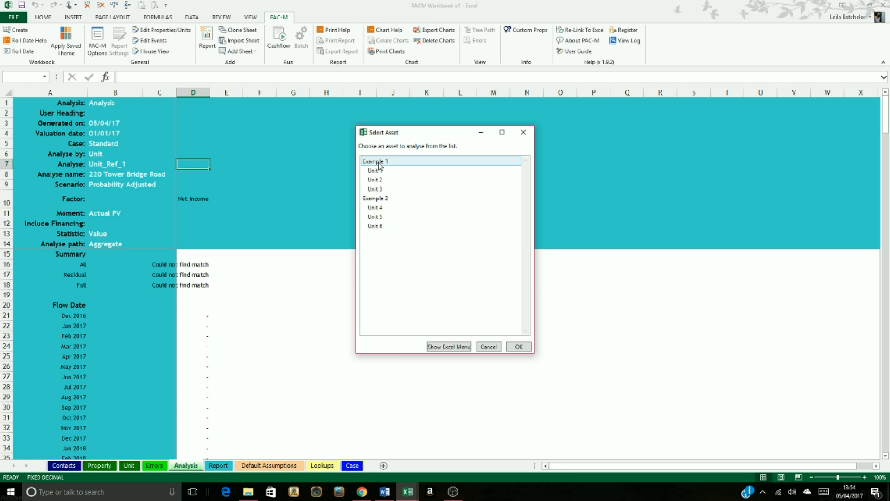
left_click(379, 163)
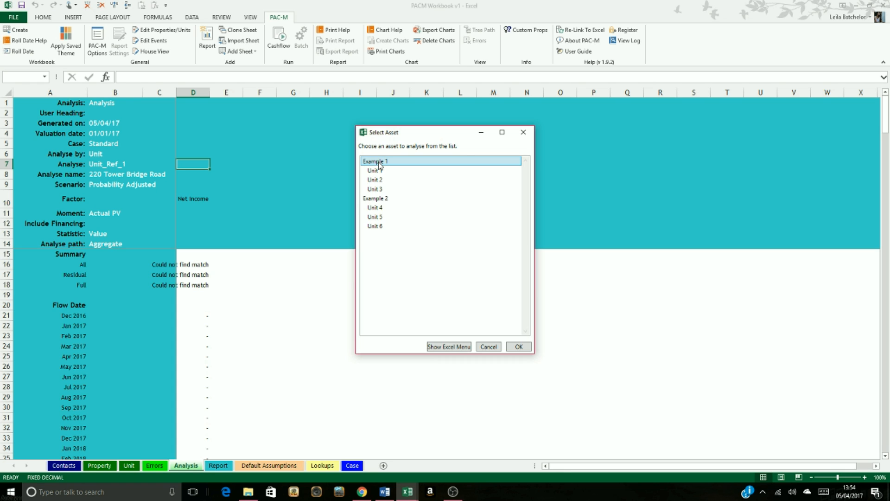
left_click(520, 347)
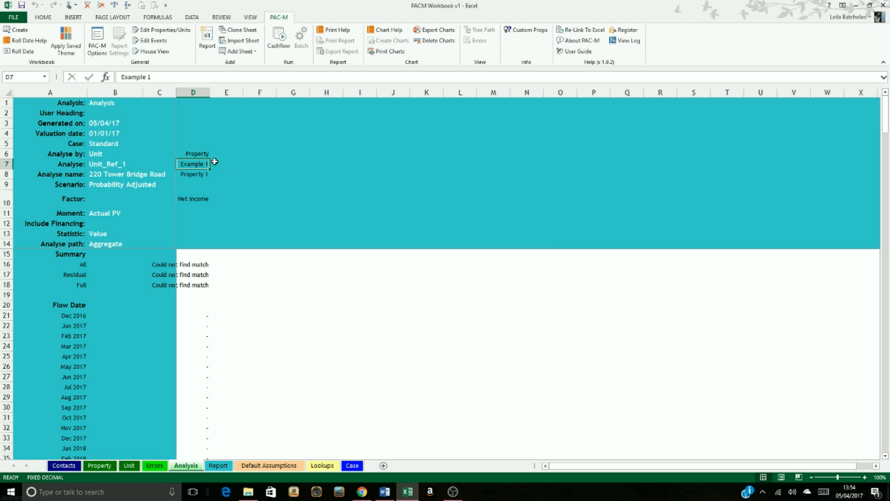
left_click(204, 155)
left_click(200, 175)
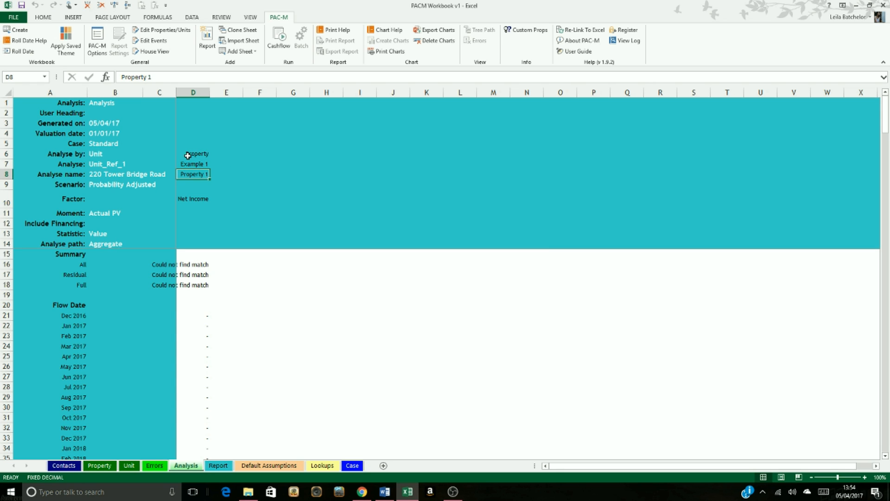
left_click(188, 154)
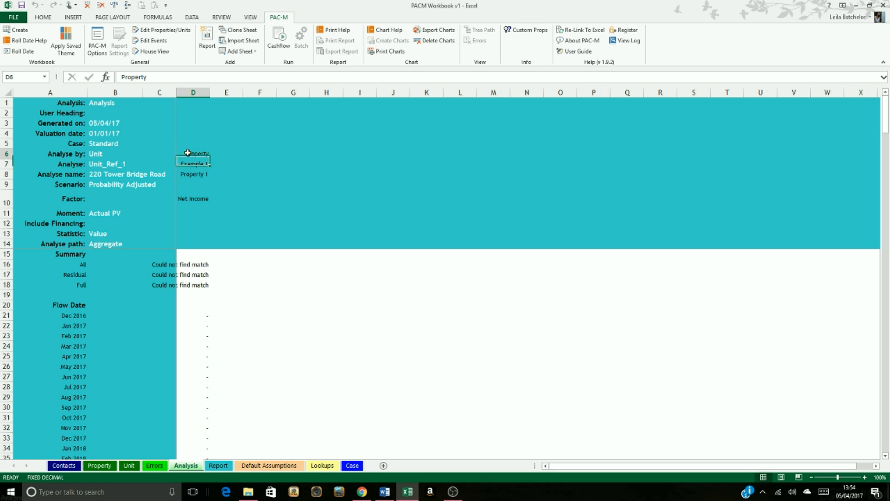
left_click(201, 174)
Step: Choose the property Example 2 as the asset to analyse in cell E7
left_click(220, 165)
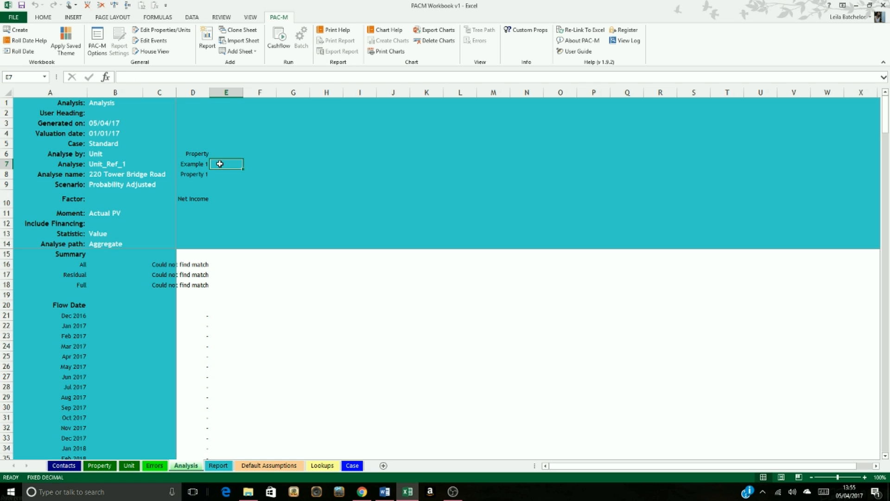
double_click(220, 164)
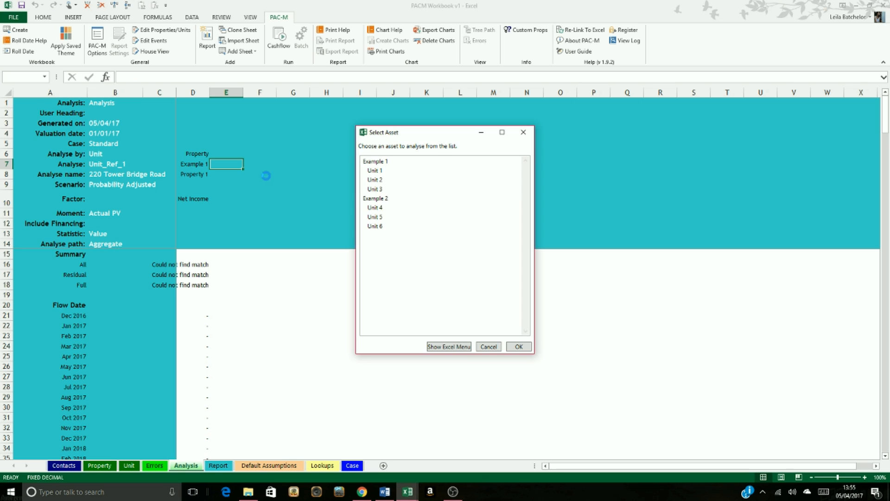
left_click(363, 199)
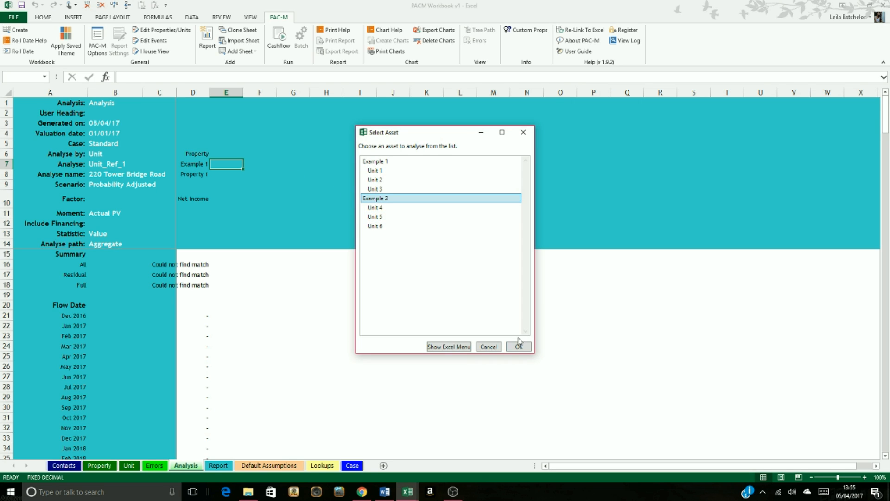
left_click(526, 350)
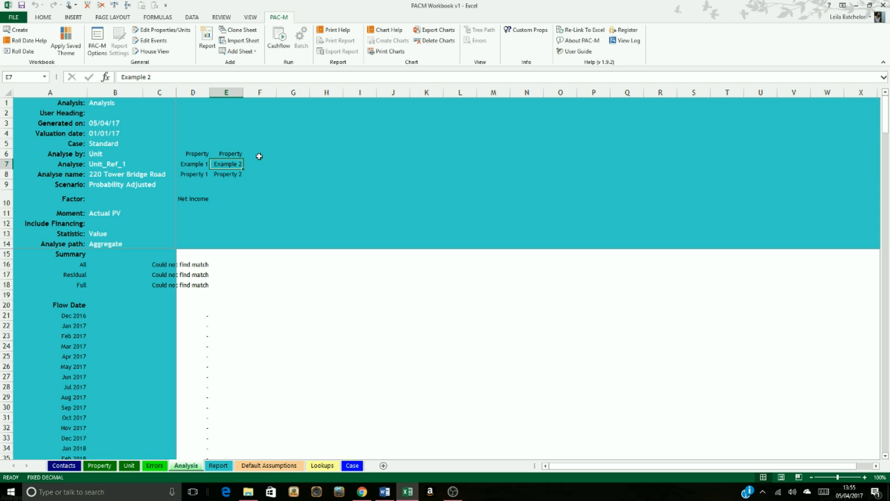
Step: Choose Unit 1, Unit 2 and Unit 3 of Example 1 as the assets to analyse in cells G7, H7 and I7
left_click(287, 164)
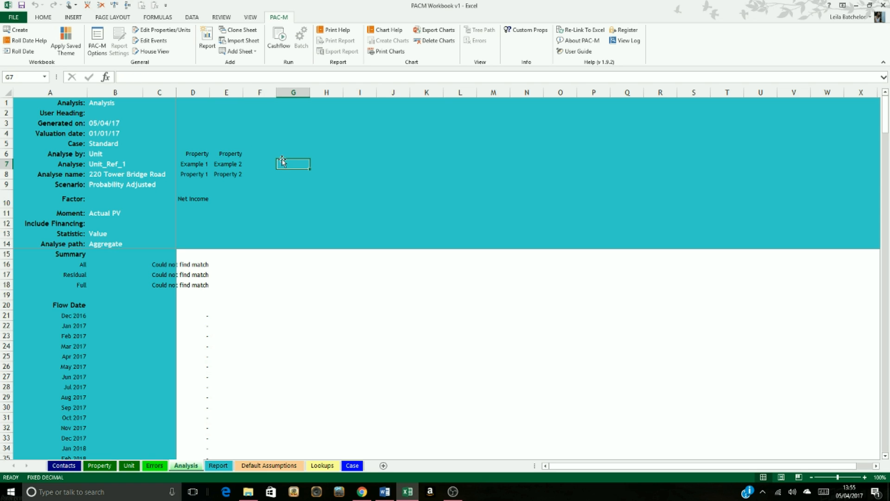
double_click(290, 164)
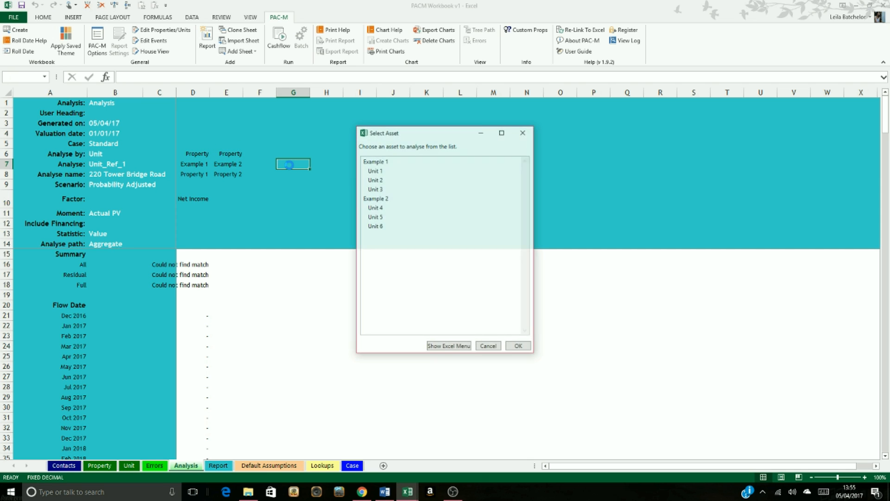
left_click(377, 171)
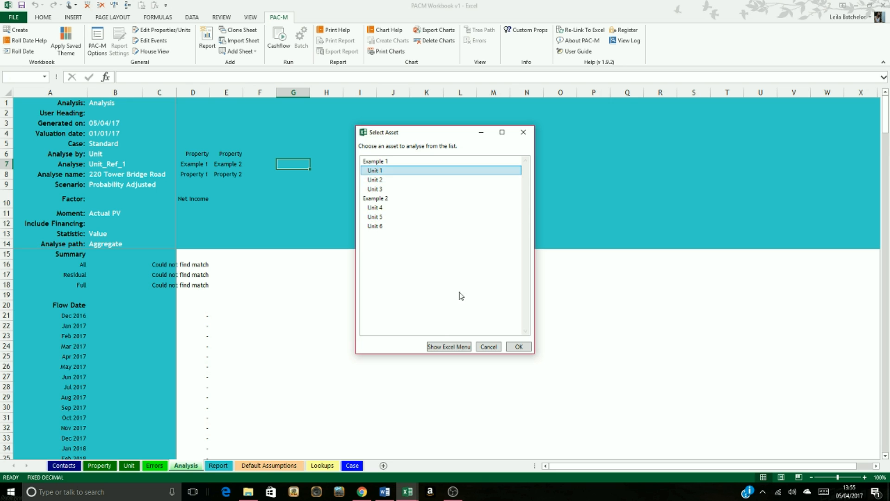
left_click(519, 347)
double_click(328, 166)
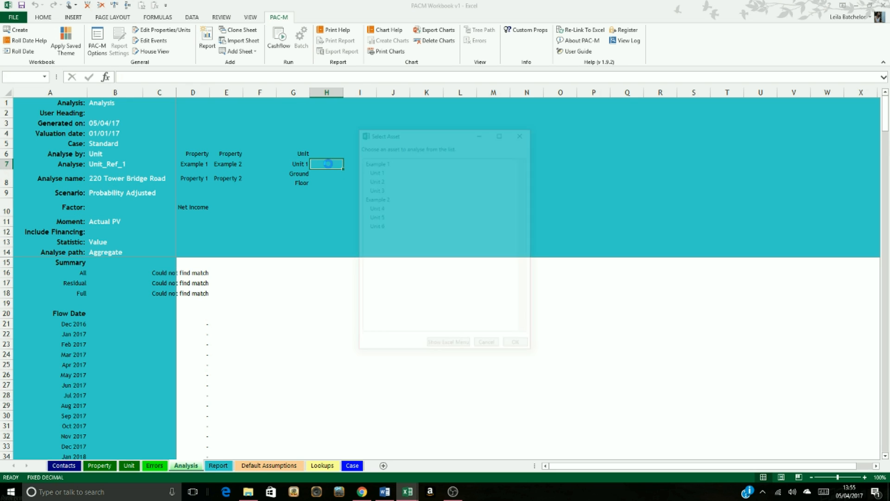
left_click(362, 180)
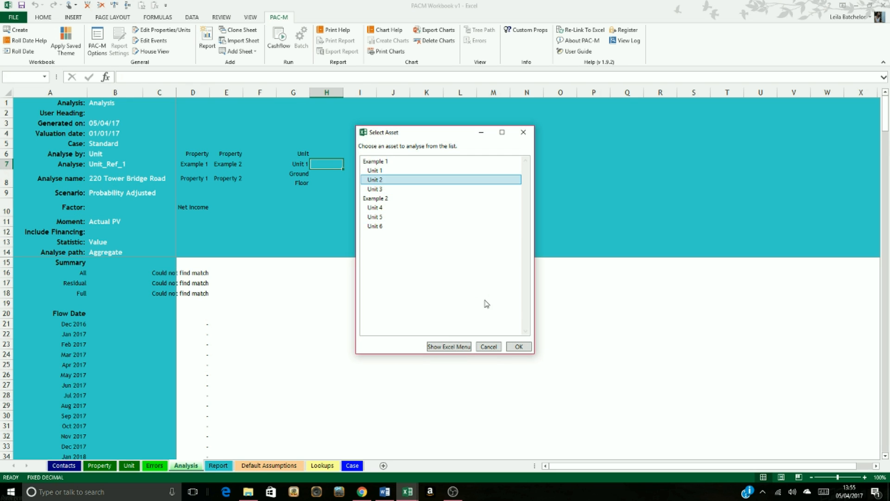
left_click(518, 347)
double_click(359, 164)
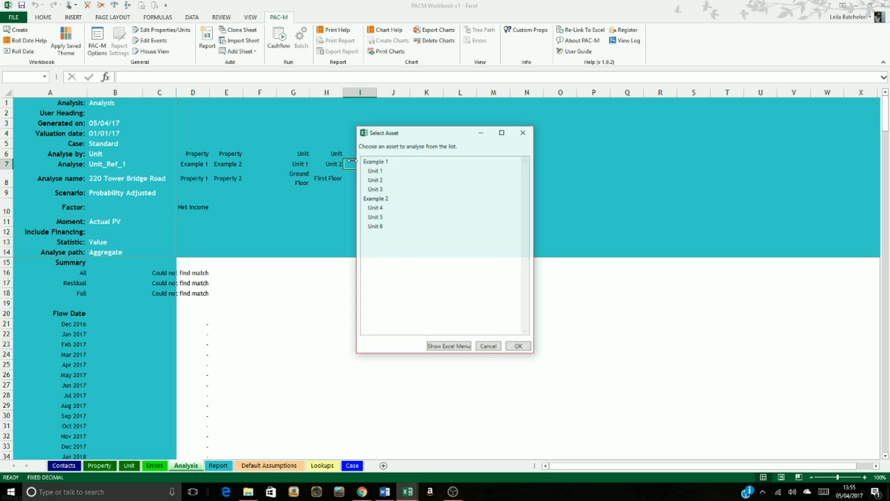
left_click(410, 195)
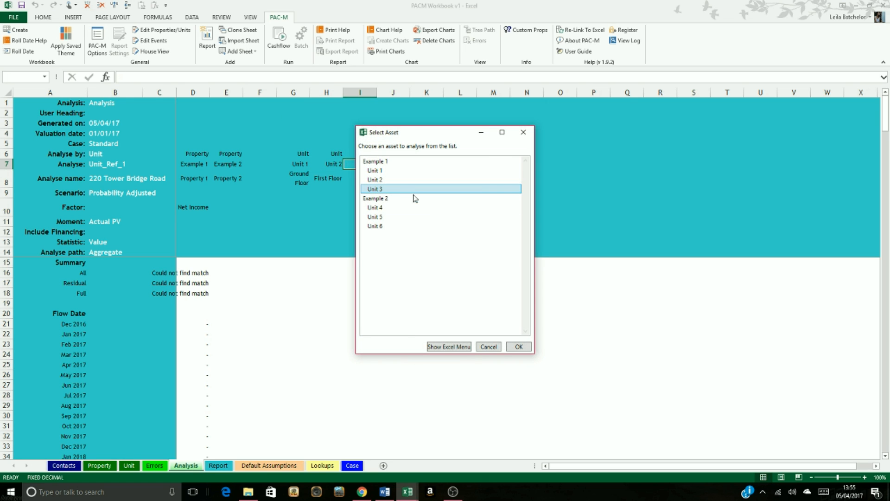
left_click(518, 347)
Step: Choose Unit 4, Unit 5 and Unit 6 of Example 2 as the assets to analyse in cells K7, L7 and M7
double_click(420, 163)
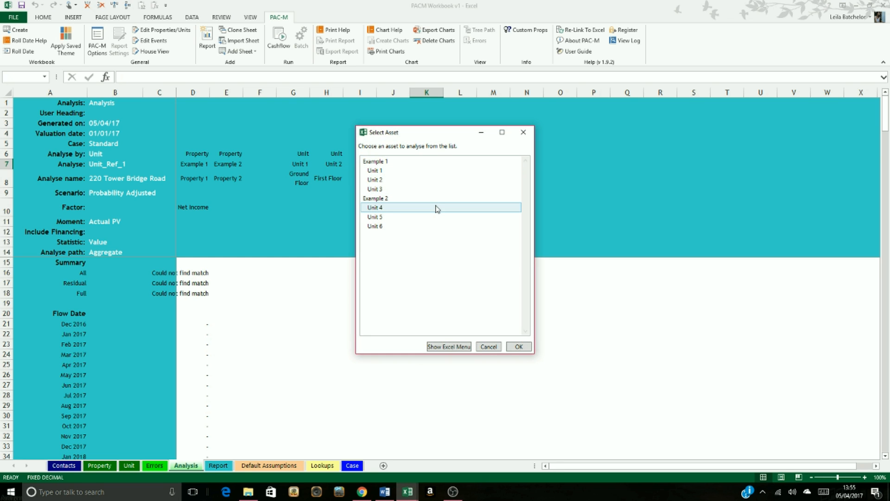
left_click(437, 209)
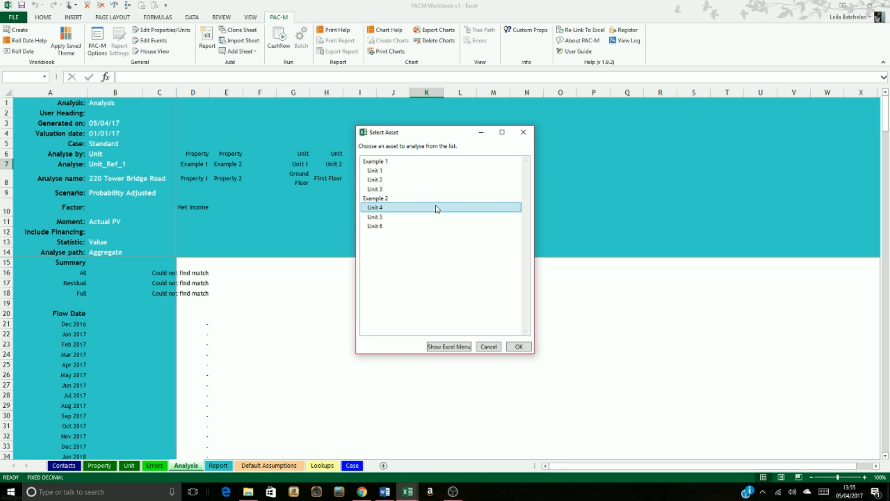
left_click(520, 351)
left_click(453, 162)
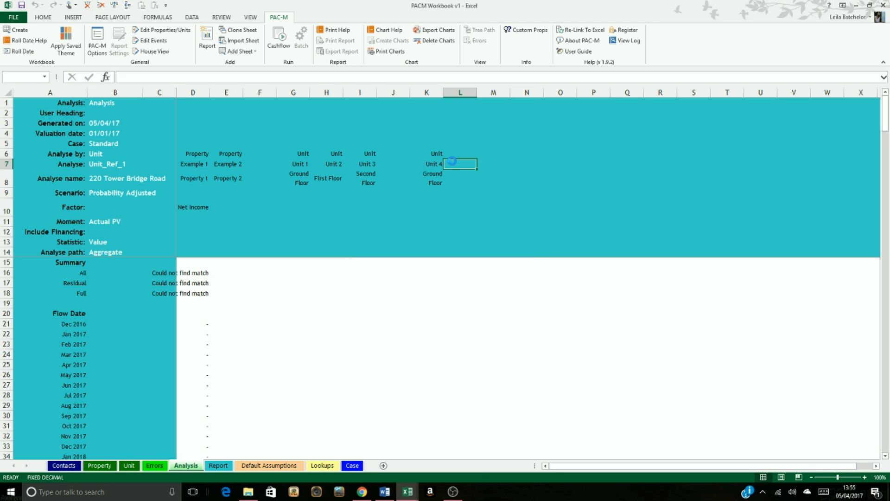
left_click(457, 217)
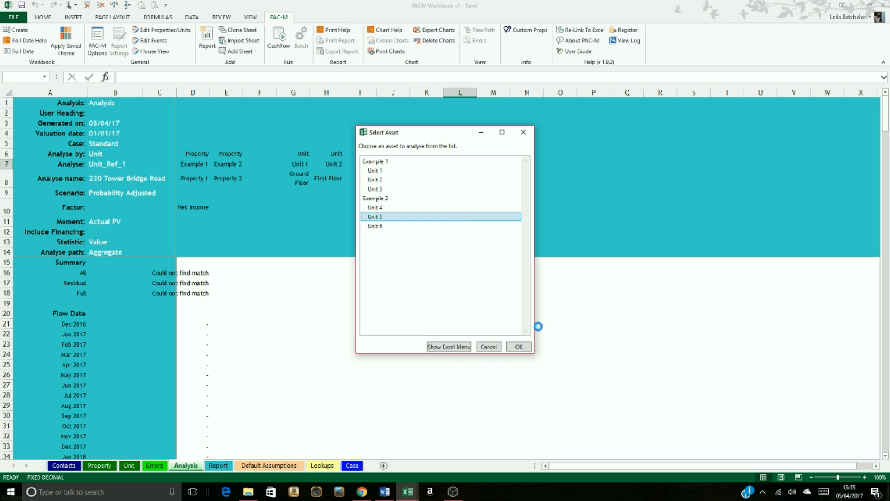
left_click(519, 347)
left_click(484, 164)
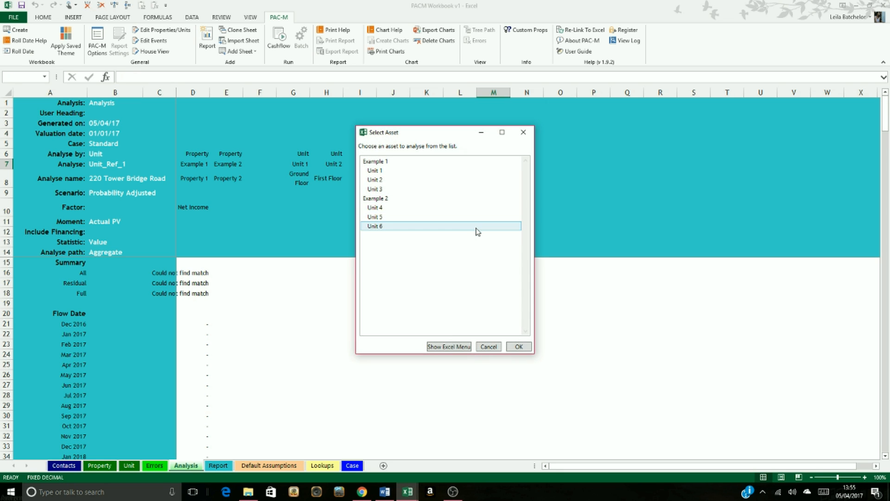
left_click(477, 227)
left_click(526, 346)
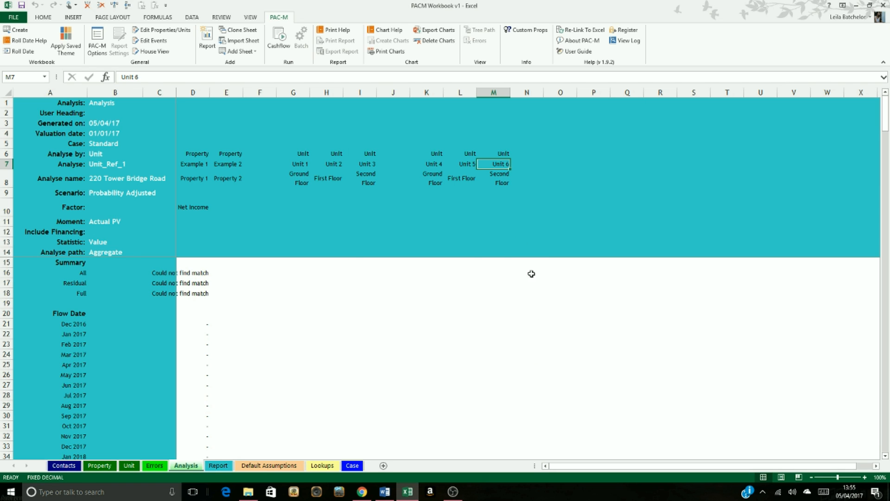
left_click(503, 200)
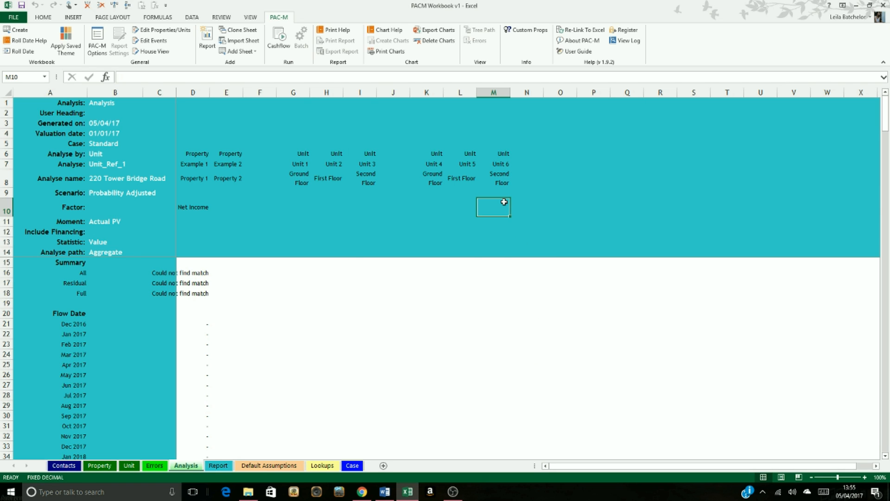
left_click(186, 208)
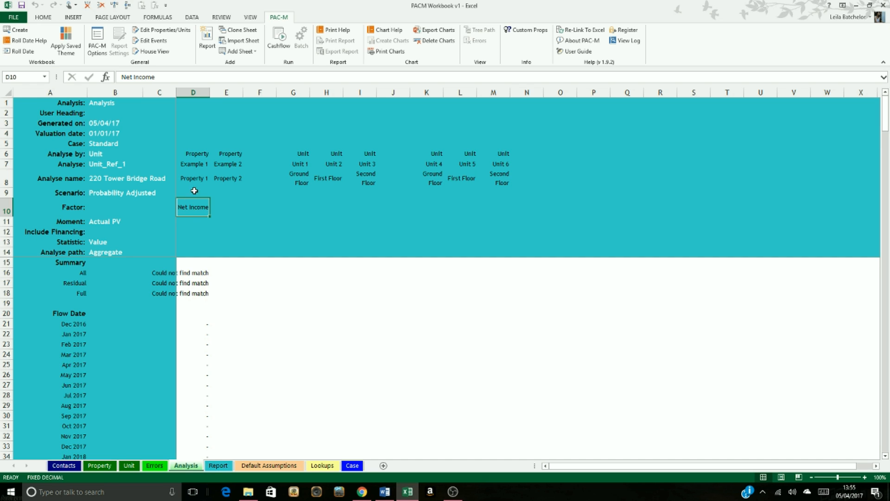
left_click(184, 164)
left_click(194, 205)
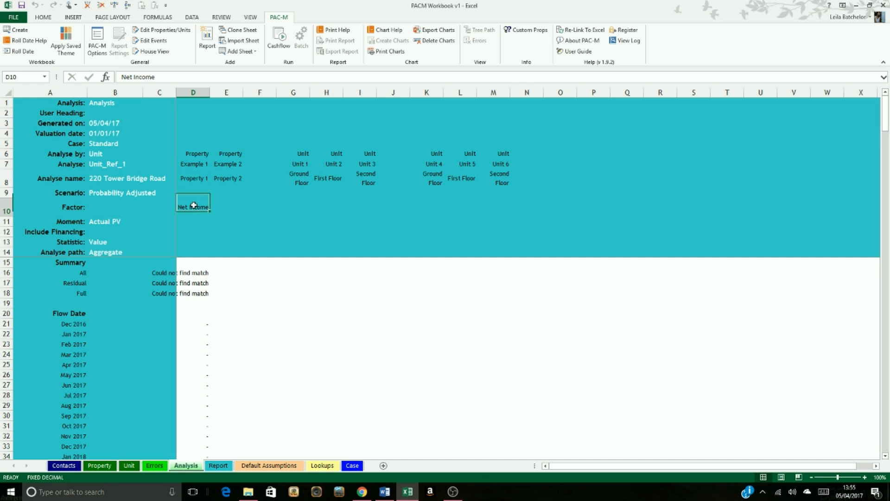
left_click(224, 166)
left_click(225, 204)
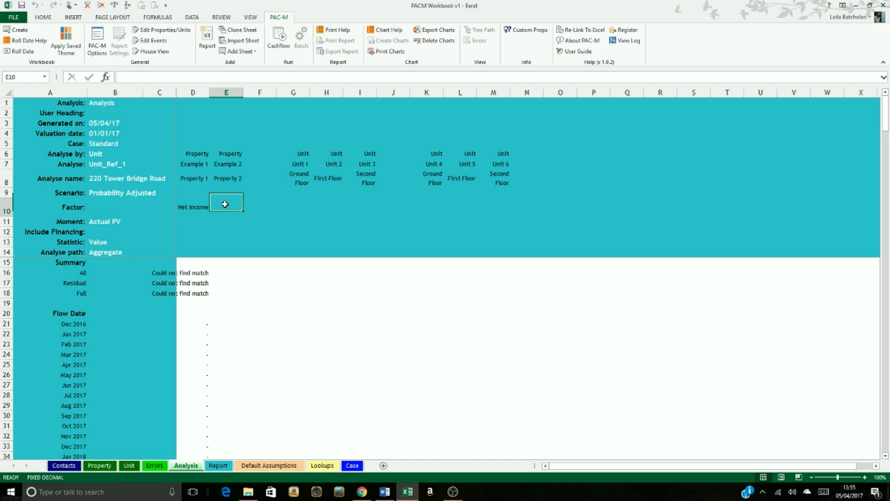
left_click(197, 208)
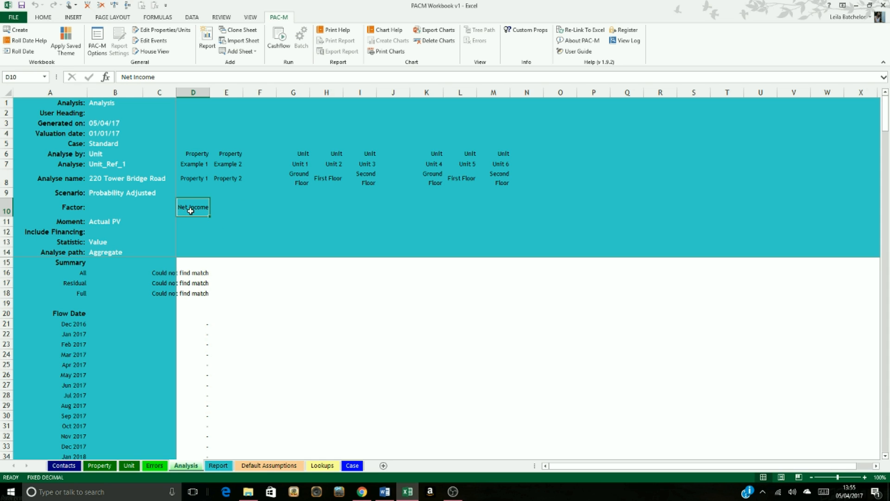
Step: Choose Gross Income as the factor to analyse for property Example 2 in cell E10
right_click(224, 211)
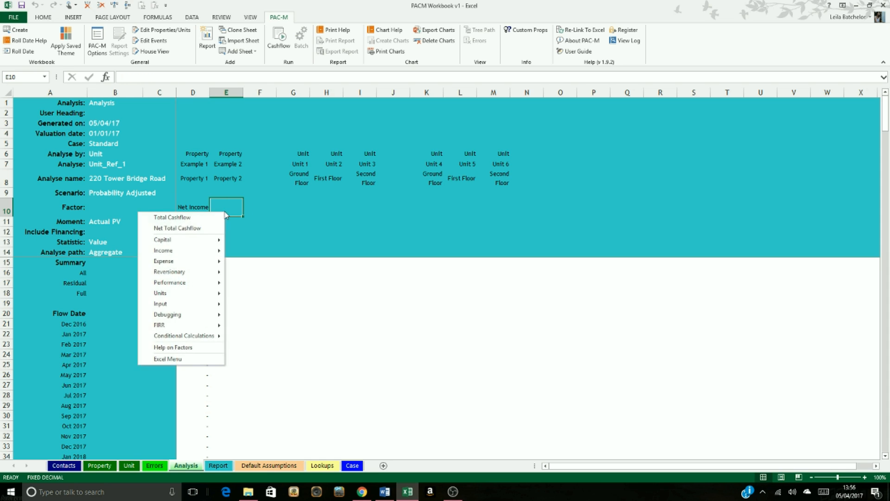
mouse_move(213, 251)
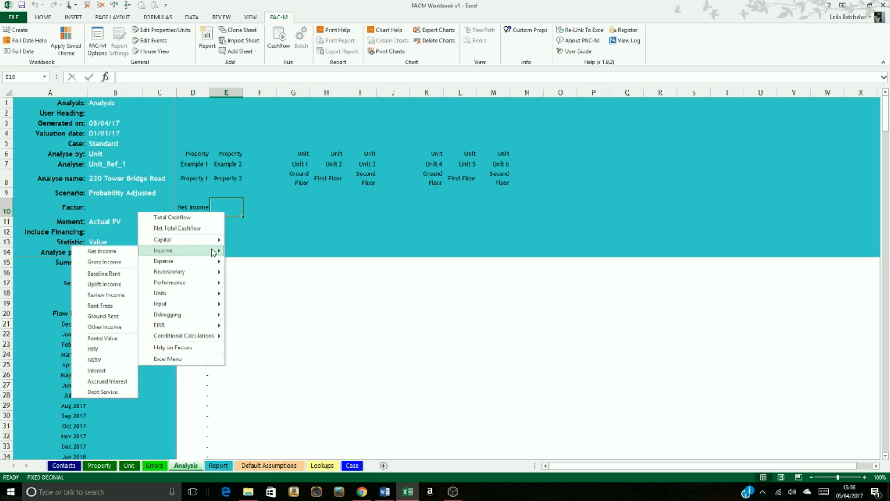
left_click(133, 261)
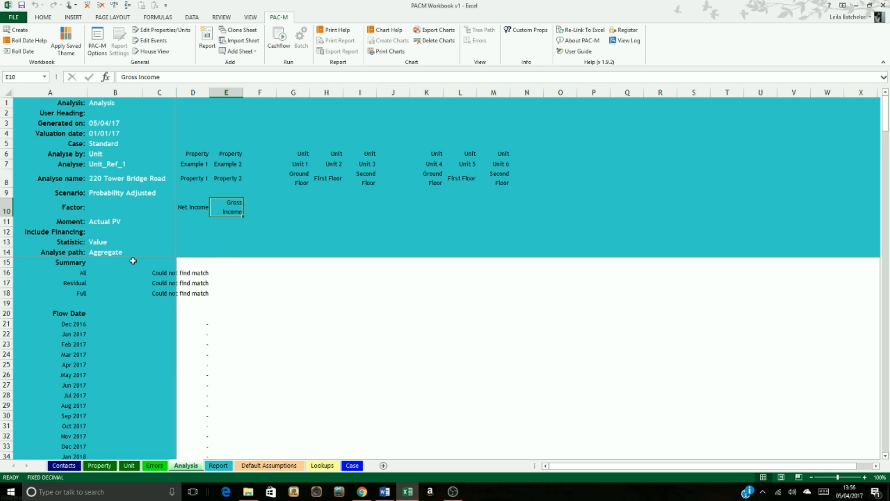
Step: Set the factors for Units 1, 2 and 3 in cells G10, H10 and I10 to Baseline Rent, Review Income and Rent Frees
left_click(298, 204)
right_click(298, 204)
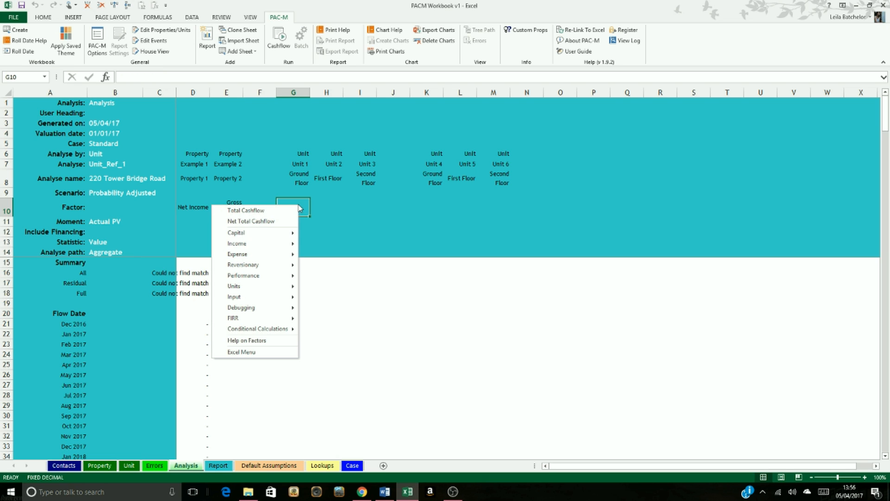
mouse_move(256, 246)
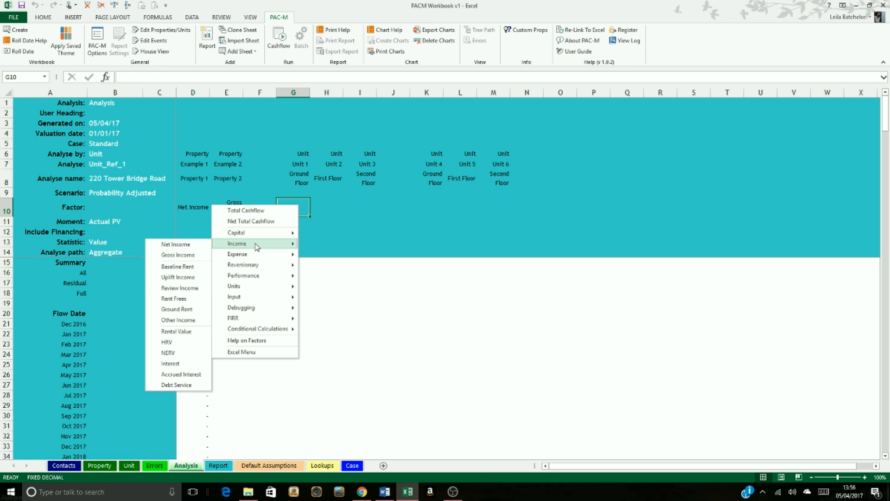
left_click(194, 267)
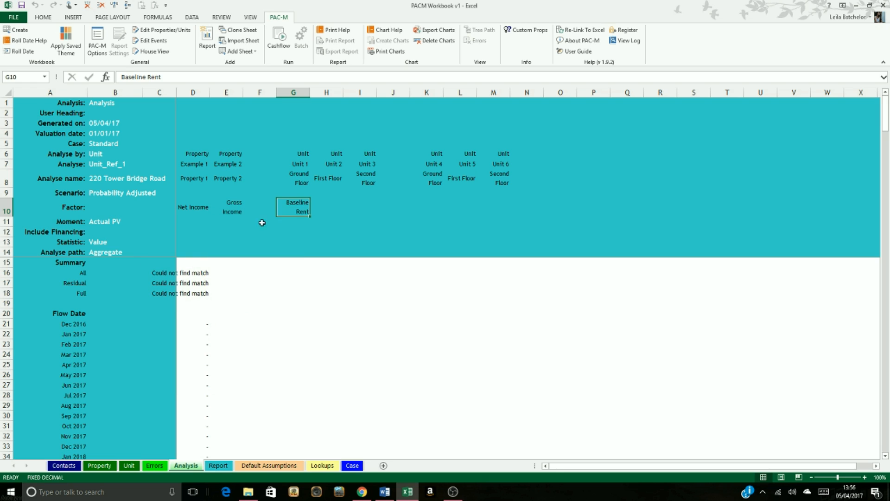
right_click(323, 214)
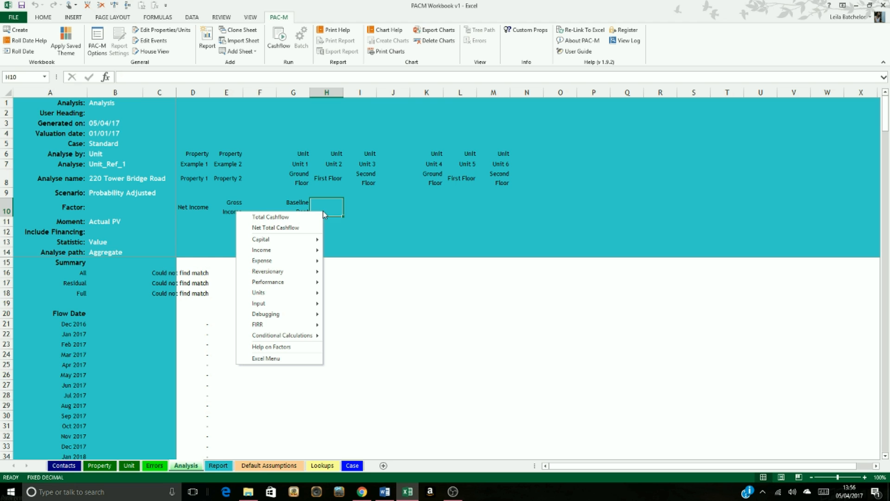
mouse_move(298, 252)
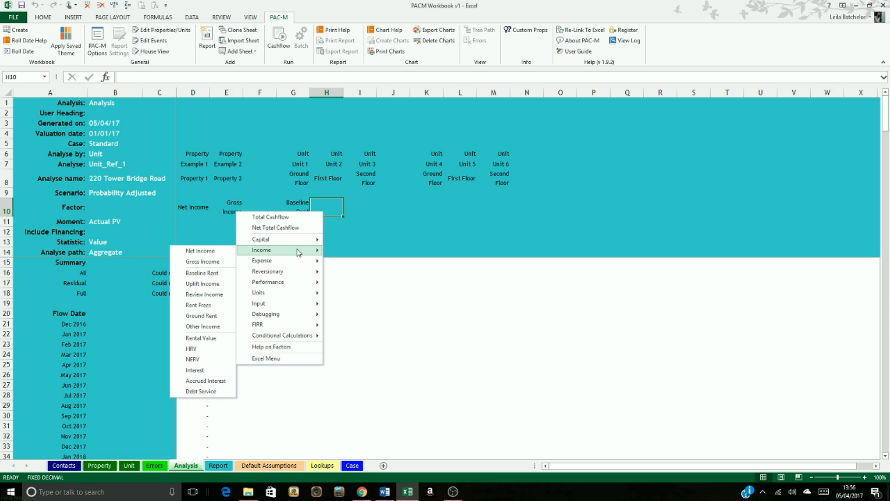
left_click(210, 294)
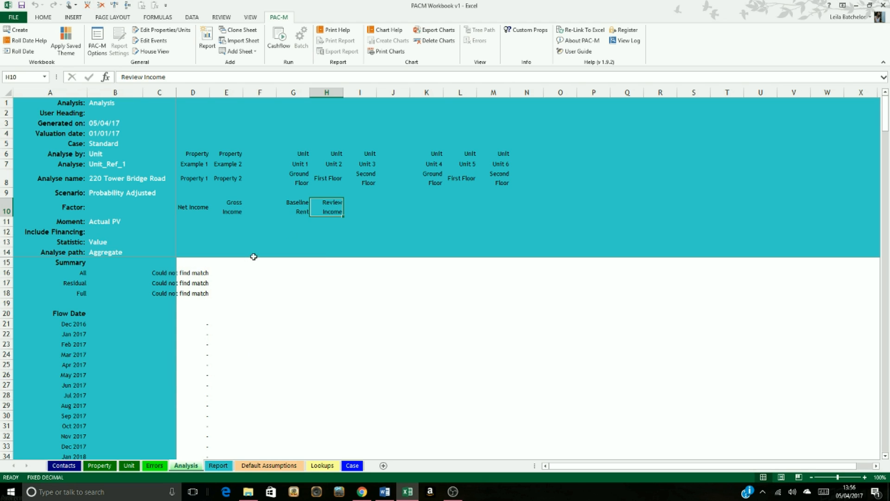
right_click(360, 207)
mouse_move(302, 252)
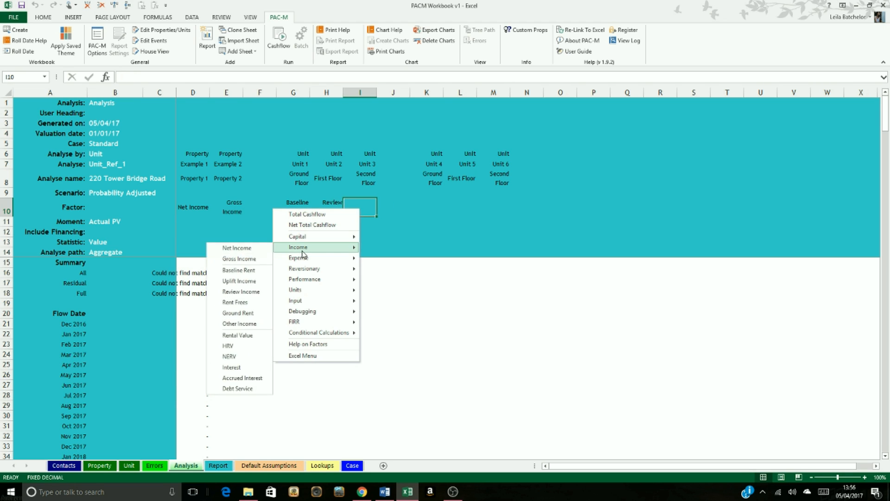
left_click(240, 302)
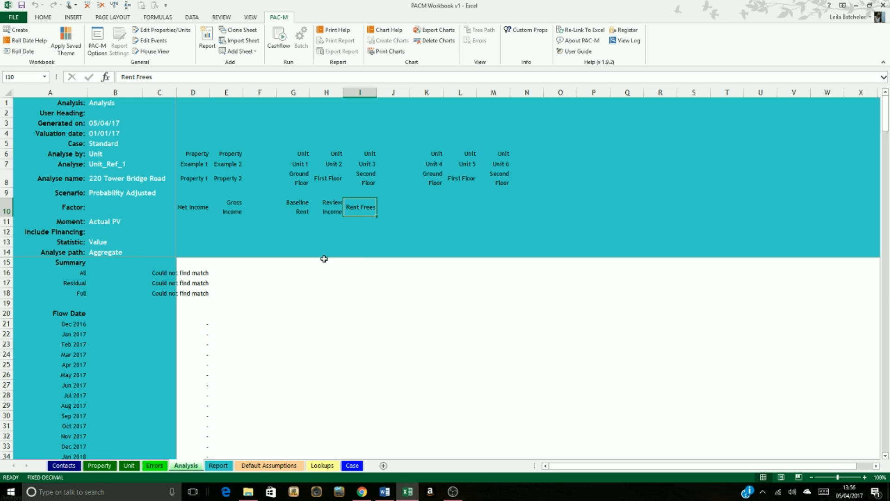
Step: Set the factors for Units 4, 5 and 6 in cells K10, L10 and M10 to Total Expenses, Vacant Costs and Refurb Costs
right_click(431, 208)
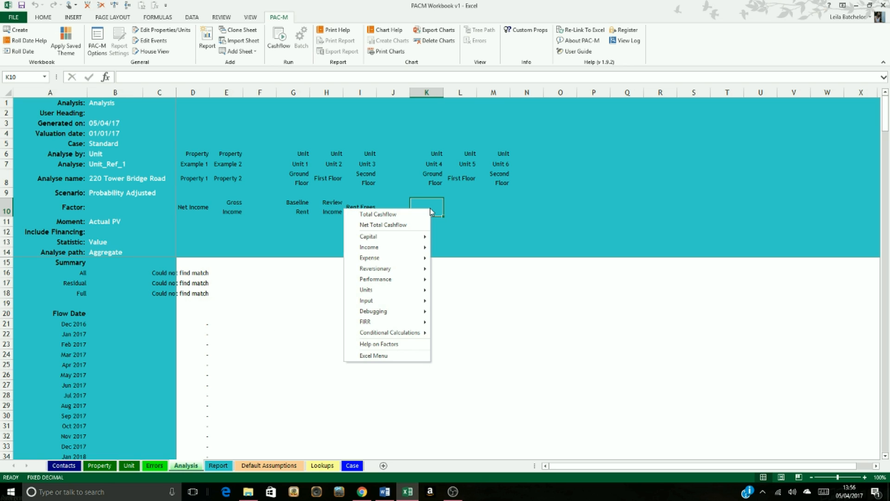
mouse_move(423, 260)
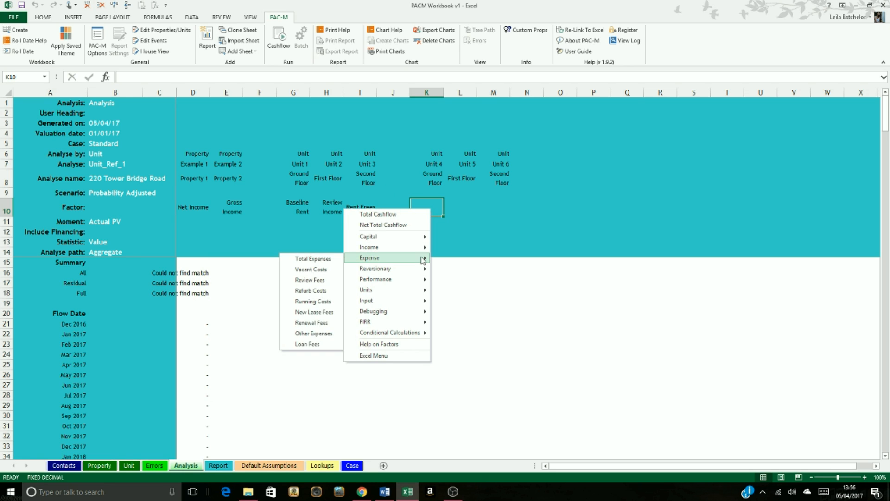
left_click(331, 261)
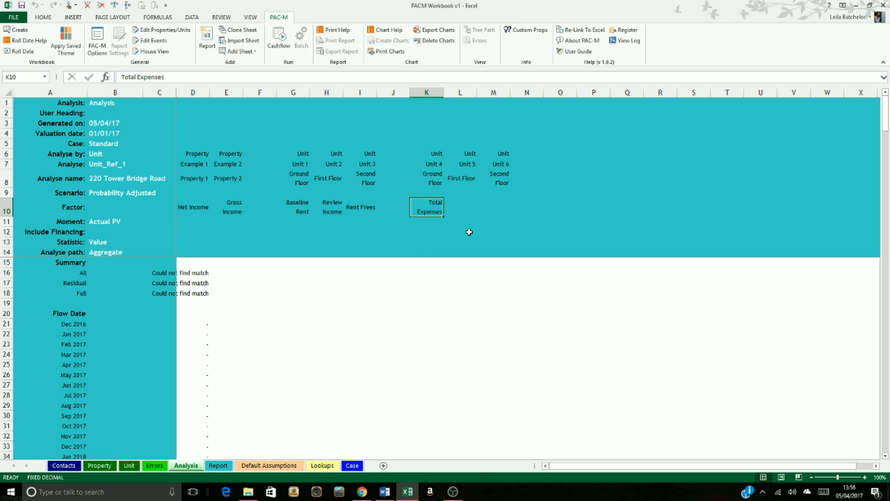
right_click(455, 209)
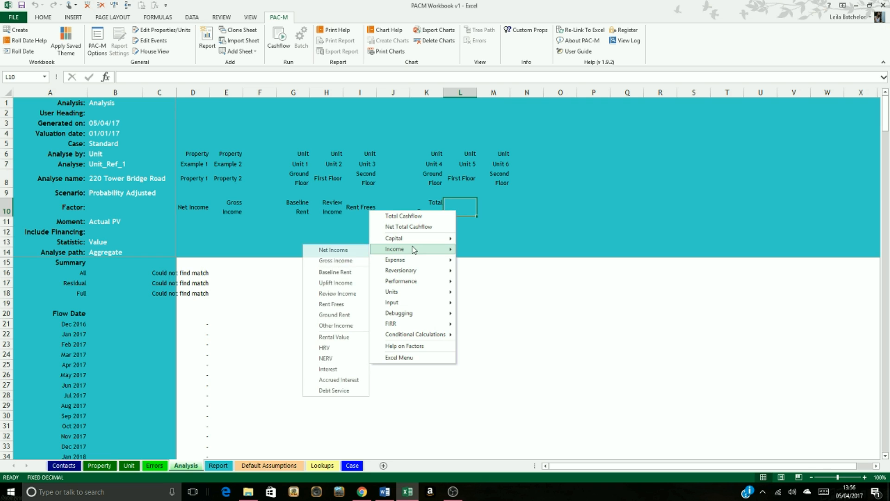
mouse_move(414, 259)
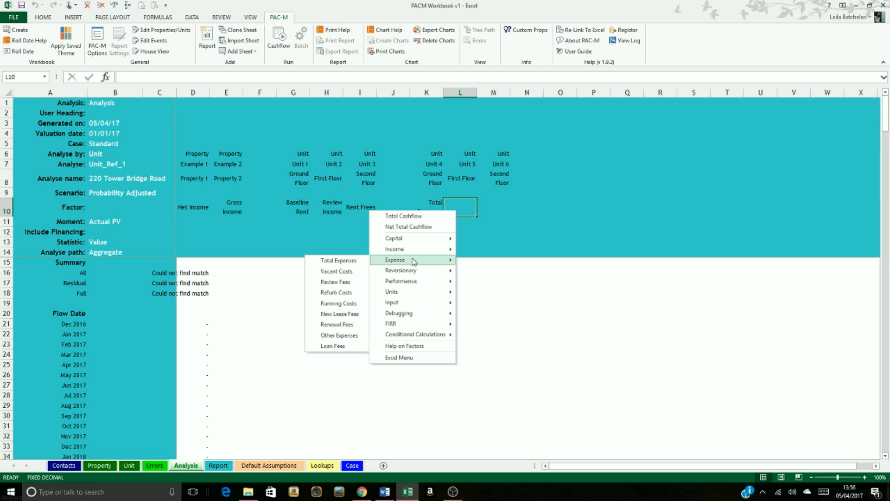
left_click(323, 273)
right_click(506, 210)
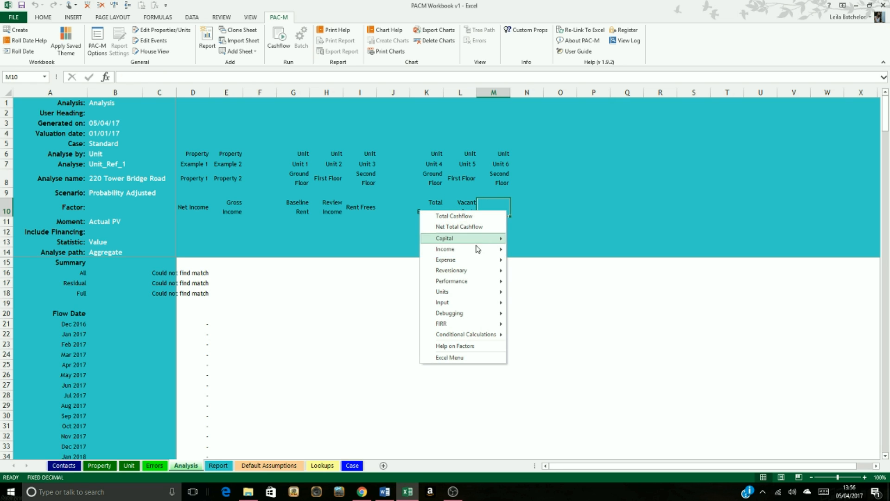
mouse_move(471, 250)
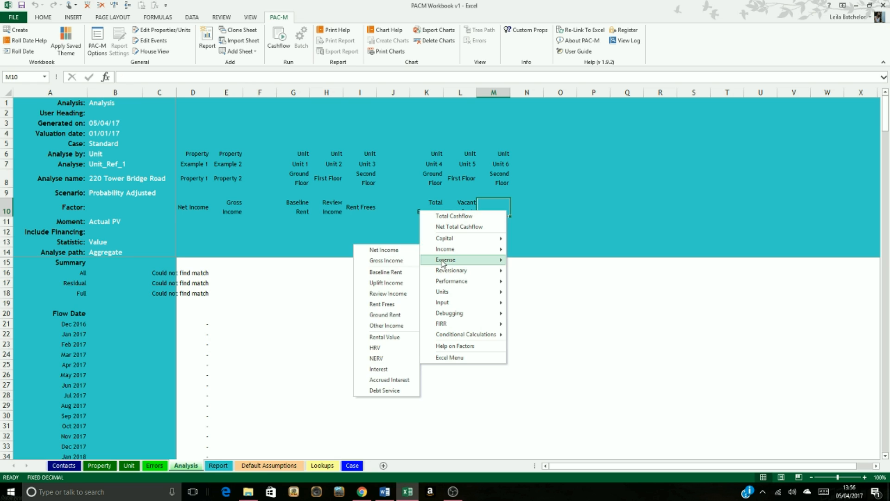
mouse_move(446, 259)
left_click(387, 292)
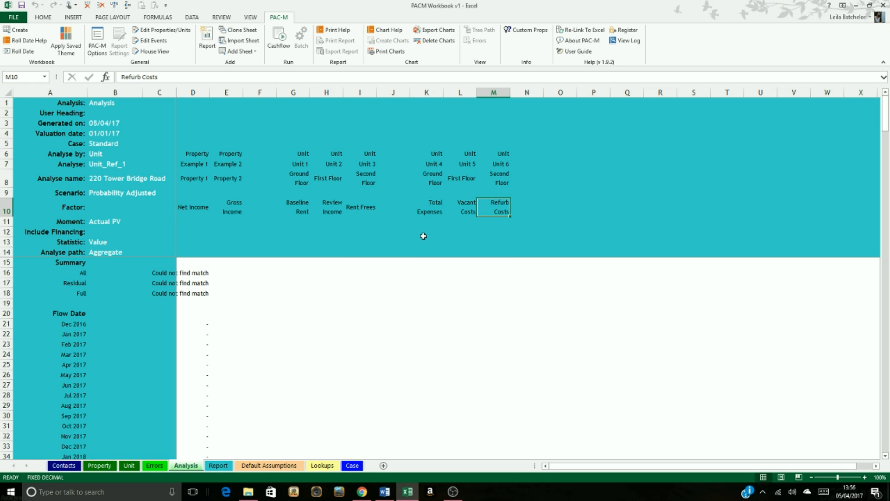
left_click(435, 241)
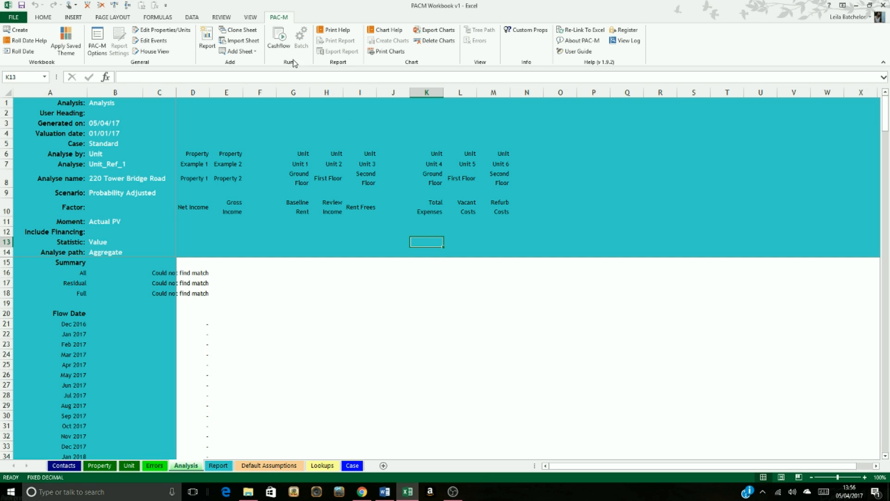
Step: Run the cashflow model for the Analysis report only, excluding Report and with Reformat Reports enabled
left_click(283, 47)
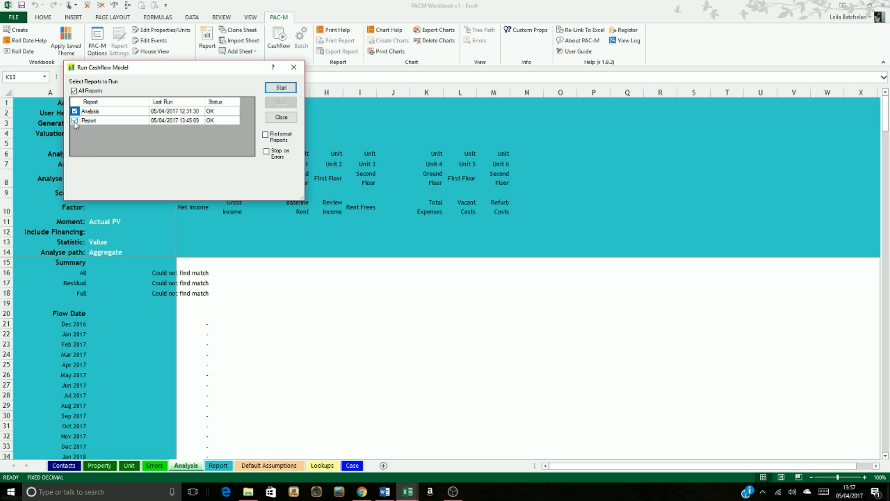
left_click(75, 120)
left_click(95, 111)
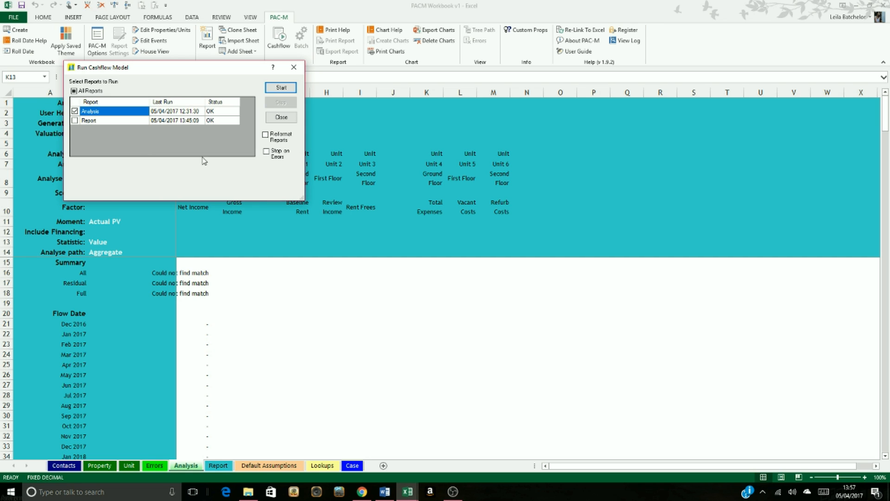
left_click(267, 136)
left_click(291, 95)
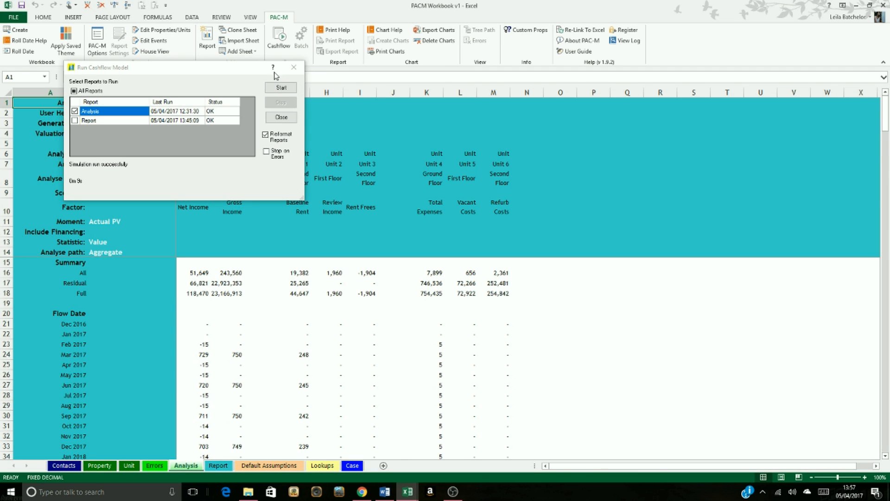
left_click(295, 67)
Step: Examine the monthly net income cashflow of Property 1 in column D of the Analysis report
scroll(277, 311, "down", 1)
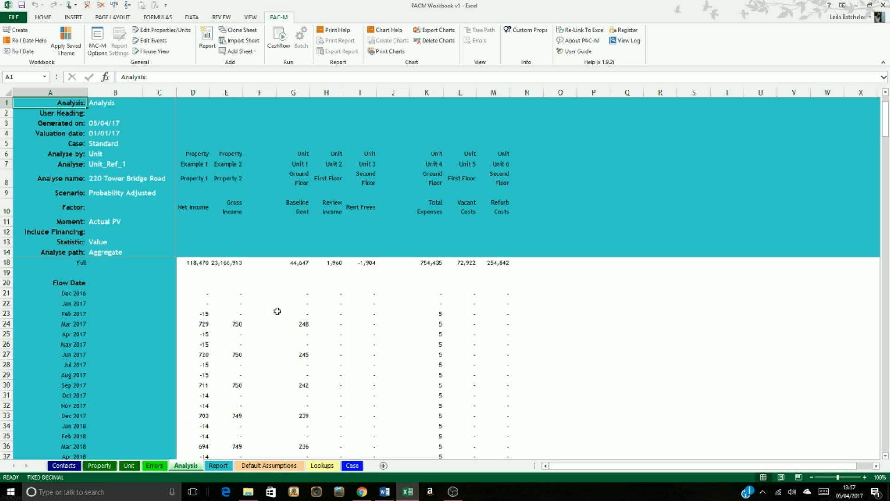
left_click(193, 182)
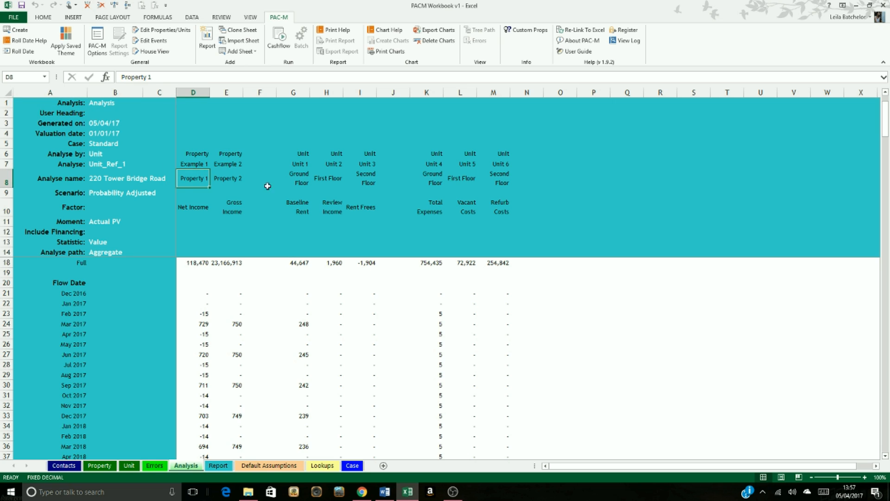
left_click(299, 177)
left_click(197, 326)
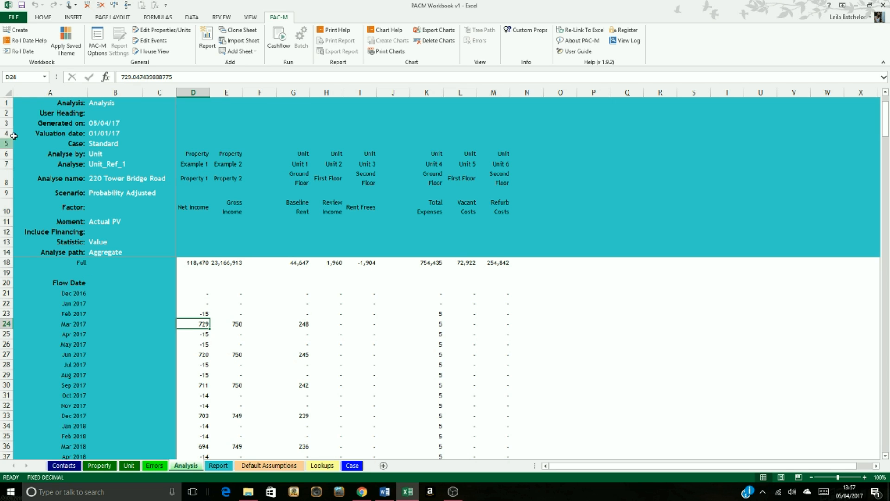
left_click(194, 207)
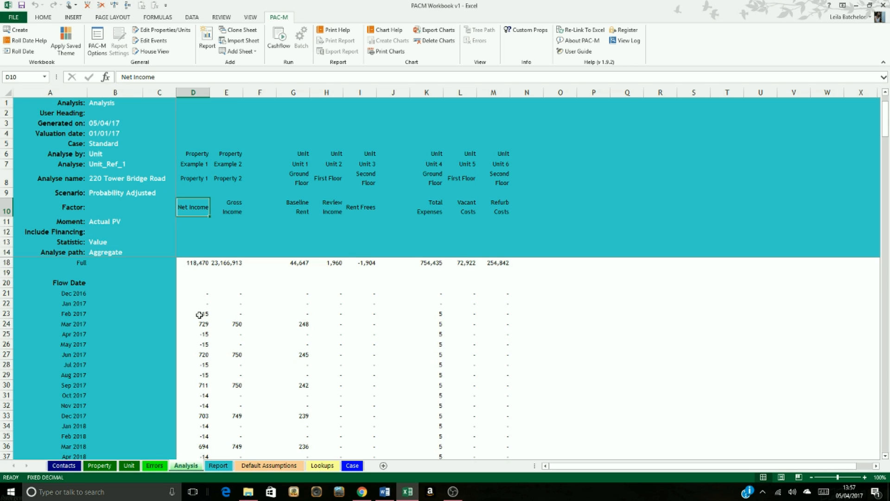
left_click_drag(199, 315, 194, 443)
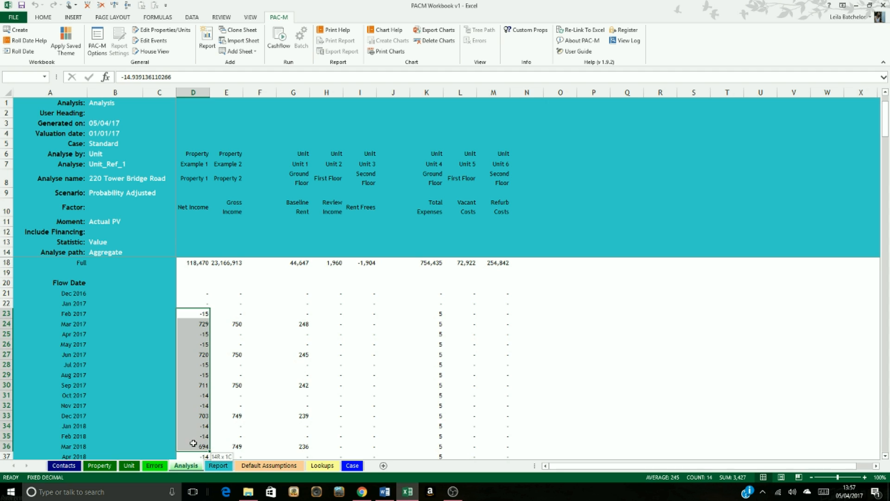
scroll(225, 419, "down", 5)
left_click(216, 343)
left_click(174, 354)
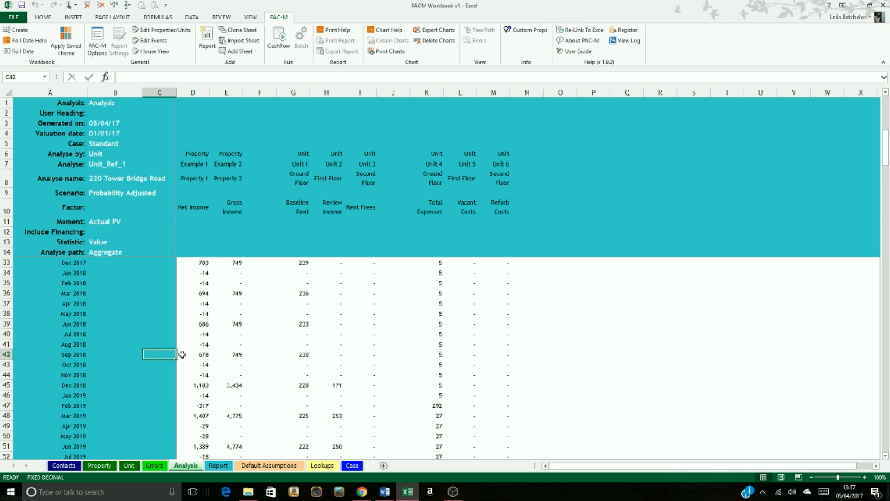
left_click(192, 356)
scroll(199, 364, "up", 6)
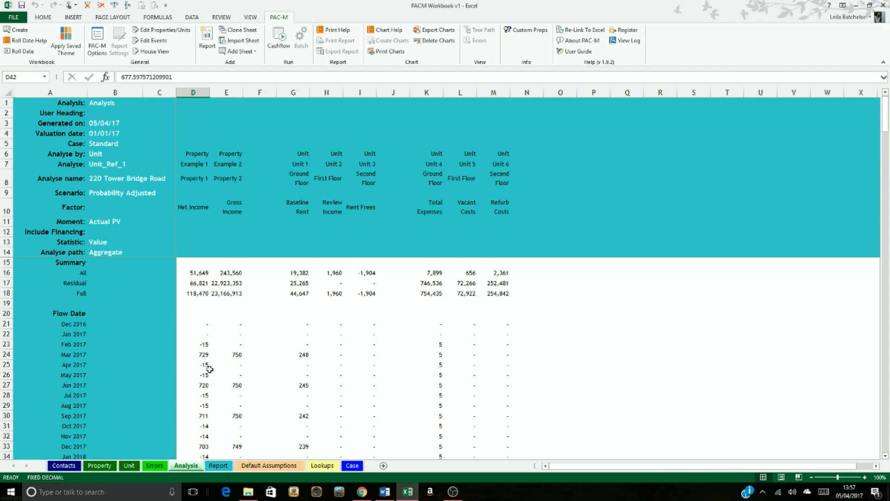
Step: Examine the monthly baseline rent cashflow of Unit 1 in column G of the Analysis report
left_click(304, 353)
left_click(299, 202)
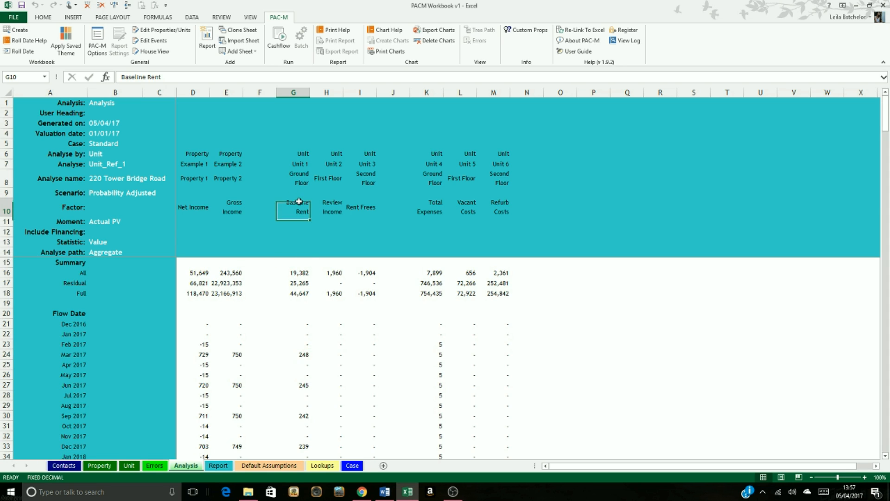
left_click(293, 165)
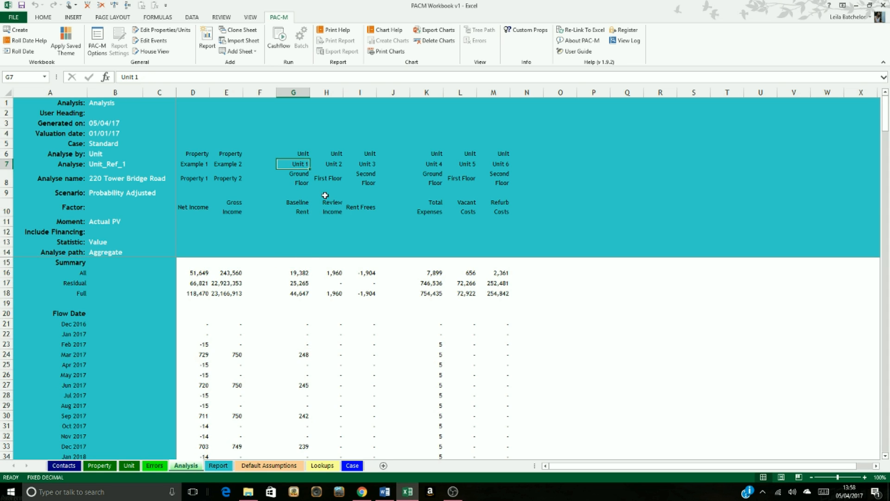
scroll(303, 218, "down", 2)
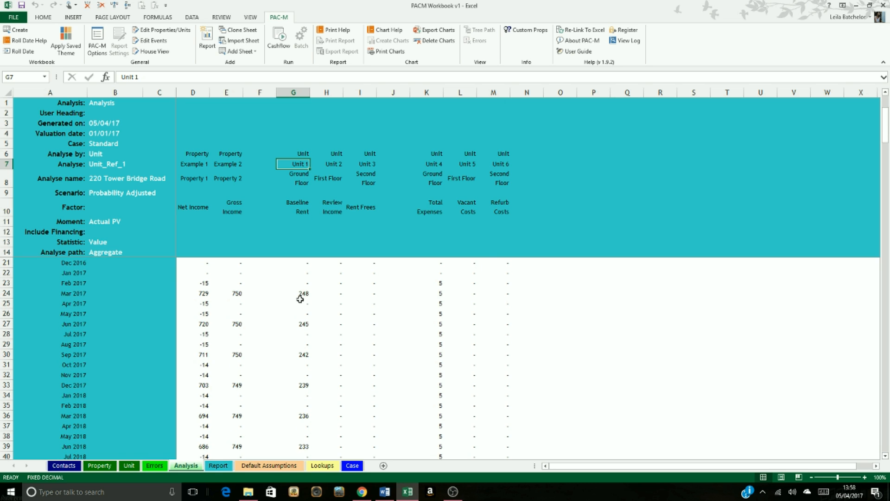
left_click(303, 301)
left_click(301, 294)
scroll(352, 337, "down", 3)
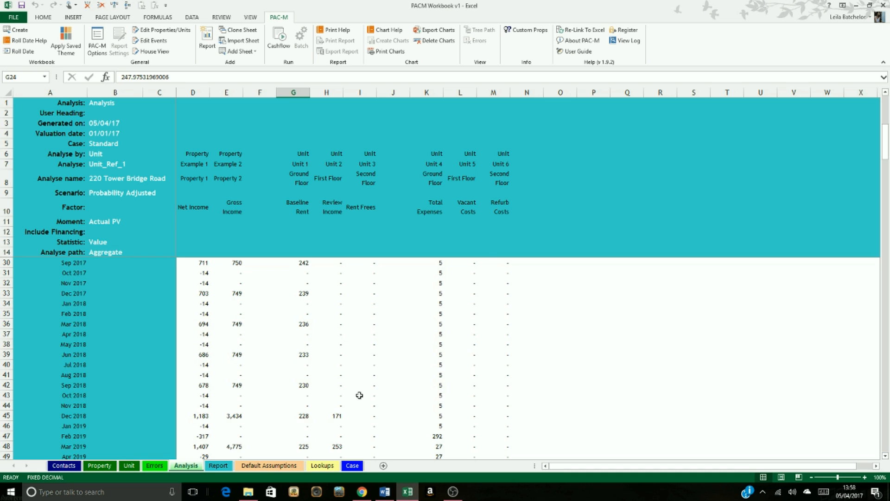
scroll(364, 405, "down", 6)
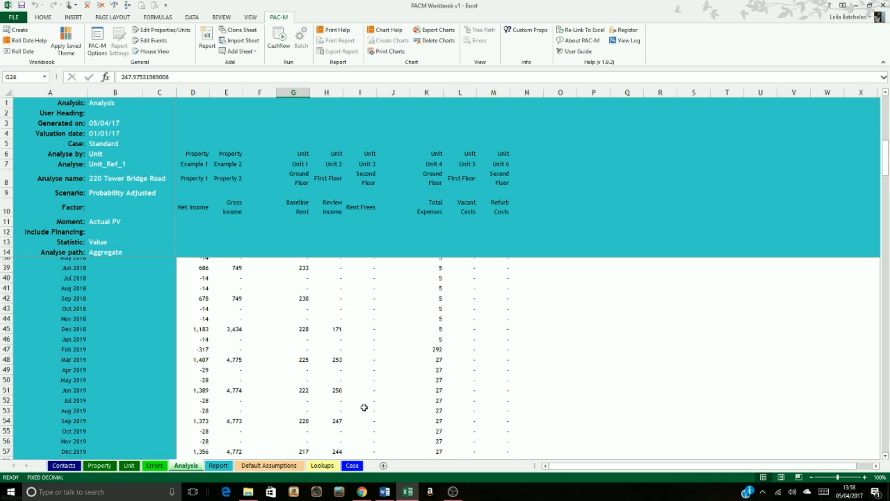
scroll(368, 406, "up", 11)
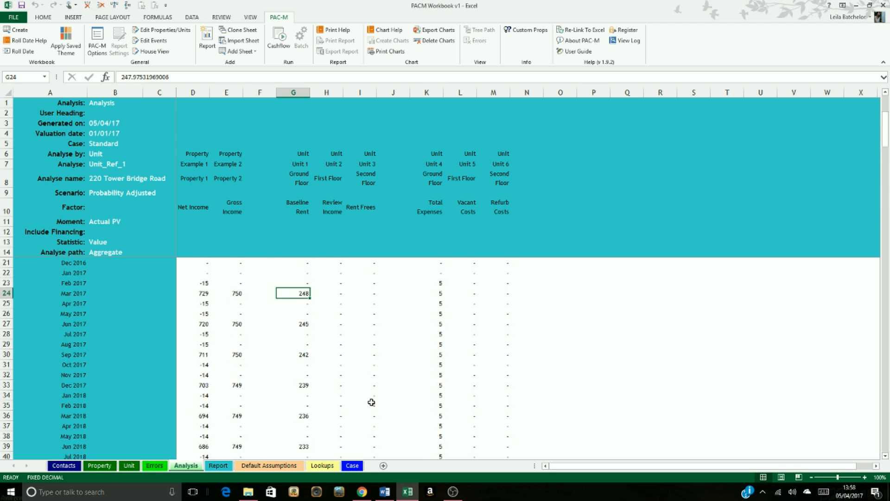